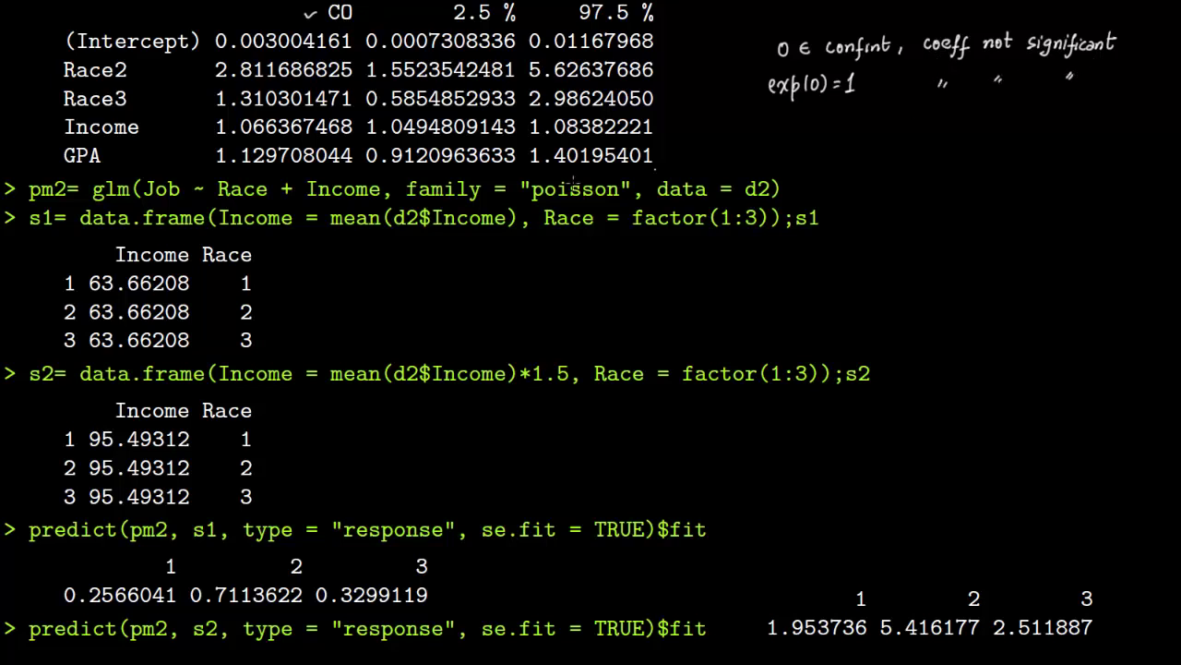
Underline GPA, then bracket and cross out its confidence interval as not significant
{"action": "left_click_drag", "start_coordinate": [64, 168], "coordinate": [99, 166]}
{"action": "left_click_drag", "start_coordinate": [365, 146], "coordinate": [366, 164]}
{"action": "left_click_drag", "start_coordinate": [655, 144], "coordinate": [653, 165]}
{"action": "left_click_drag", "start_coordinate": [522, 146], "coordinate": [522, 163]}
{"action": "mouse_move", "coordinate": [670, 148]}
{"action": "left_mouse_down"}
{"action": "mouse_move", "coordinate": [681, 161]}
{"action": "mouse_move", "coordinate": [670, 160]}
{"action": "left_mouse_up"}
Tick Income's interval and write 'Race1' beside the Race2 and Race3 rows as the baseline
{"action": "left_click_drag", "start_coordinate": [659, 125], "coordinate": [677, 121]}
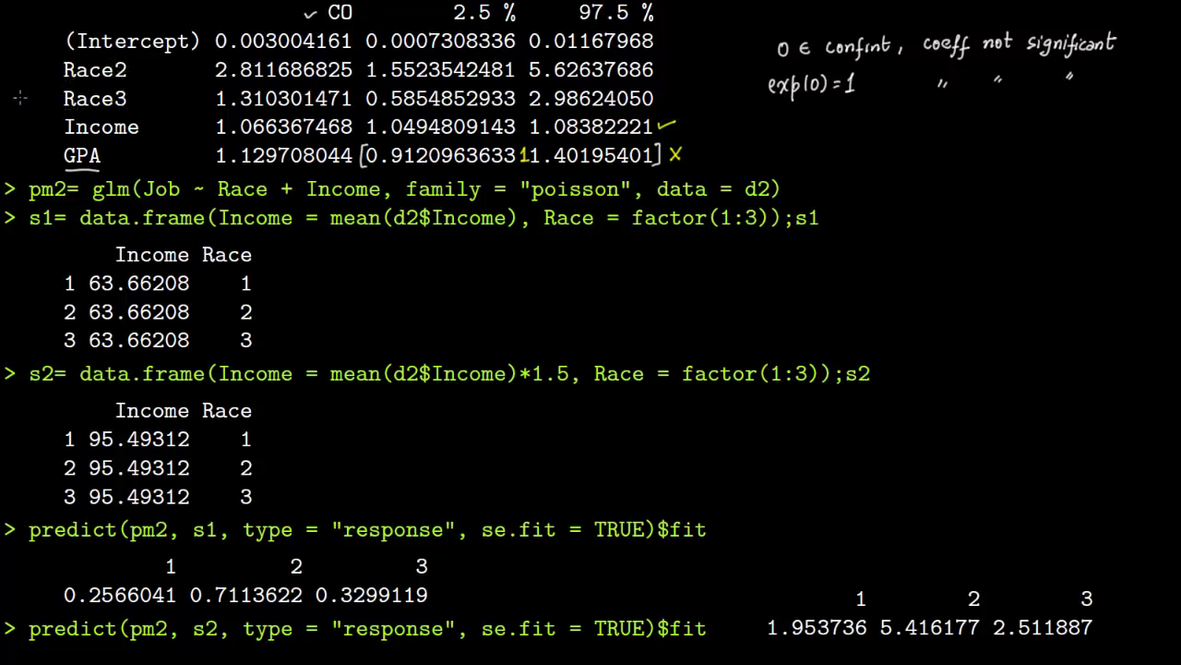
{"action": "left_click_drag", "start_coordinate": [12, 99], "coordinate": [48, 111]}
{"action": "left_click_drag", "start_coordinate": [8, 75], "coordinate": [48, 72]}
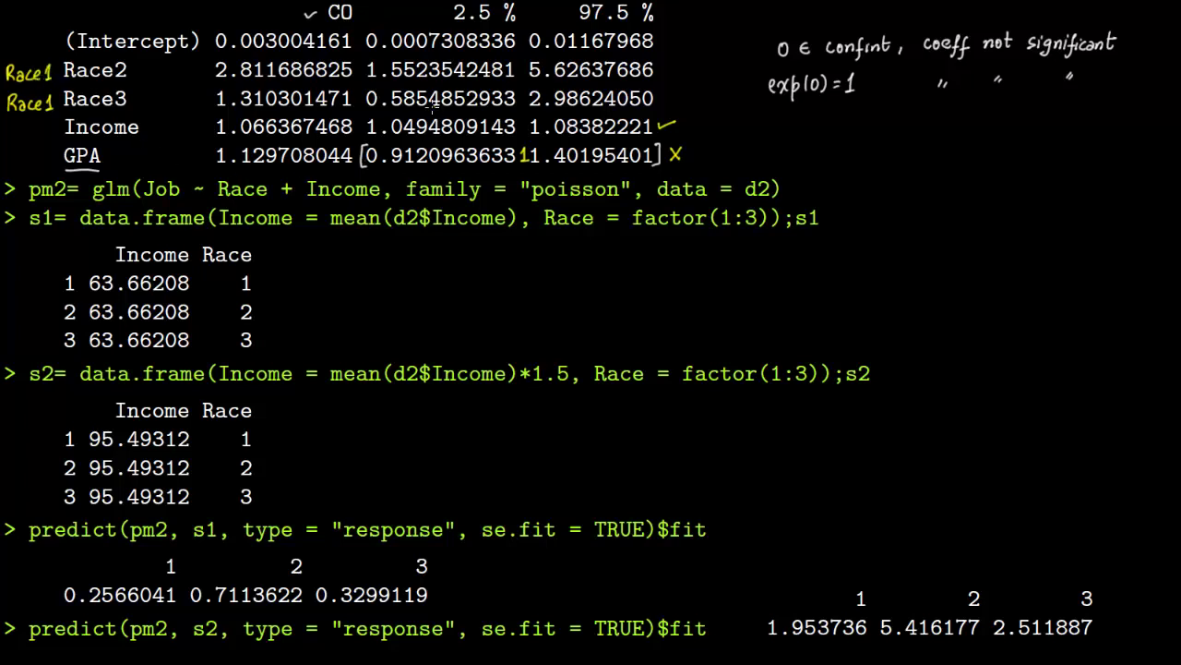
Bracket Race3's confidence interval and cross it out as not significant
{"action": "left_click_drag", "start_coordinate": [368, 90], "coordinate": [369, 111]}
{"action": "left_click_drag", "start_coordinate": [659, 91], "coordinate": [656, 108]}
{"action": "left_click_drag", "start_coordinate": [522, 88], "coordinate": [522, 107]}
{"action": "left_click_drag", "start_coordinate": [670, 91], "coordinate": [680, 104]}
{"action": "left_click_drag", "start_coordinate": [680, 90], "coordinate": [669, 105]}
Tick Race2's interval, underline its 2.811 estimate, and start a 'Race2' note at right
{"action": "left_click_drag", "start_coordinate": [663, 67], "coordinate": [680, 59]}
{"action": "left_click_drag", "start_coordinate": [211, 84], "coordinate": [270, 82]}
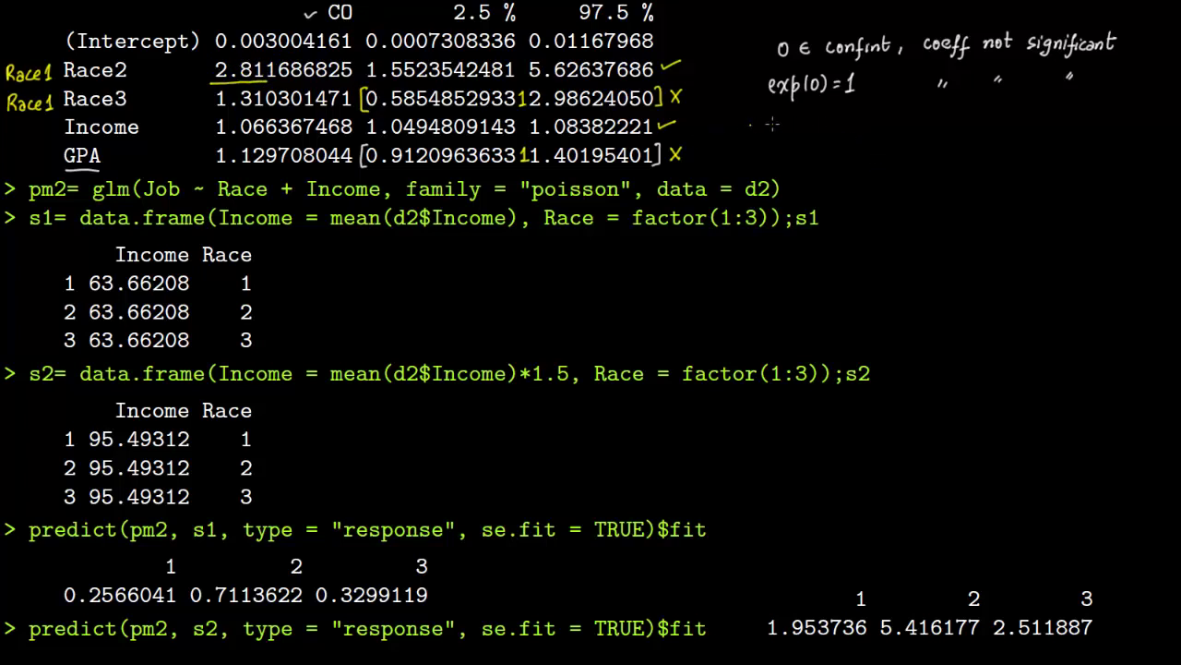
{"action": "left_click_drag", "start_coordinate": [798, 123], "coordinate": [858, 138]}
Write 2.811 in the Race2 note, label it 'Job count', and box it
{"action": "mouse_move", "coordinate": [898, 125]}
{"action": "left_mouse_down"}
{"action": "mouse_move", "coordinate": [924, 122]}
{"action": "mouse_move", "coordinate": [933, 135]}
{"action": "left_mouse_up"}
{"action": "left_click", "coordinate": [912, 132]}
{"action": "left_click_drag", "start_coordinate": [941, 122], "coordinate": [941, 136]}
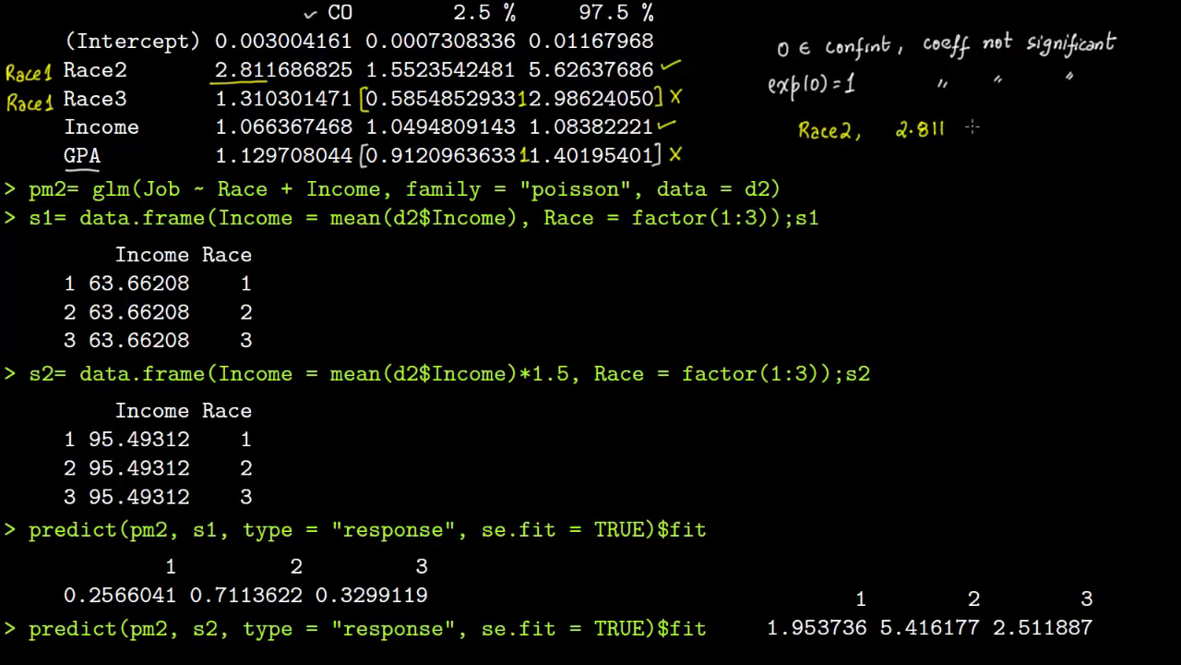
{"action": "left_click_drag", "start_coordinate": [893, 144], "coordinate": [949, 142]}
{"action": "mouse_move", "coordinate": [882, 155]}
{"action": "left_mouse_down"}
{"action": "mouse_move", "coordinate": [878, 168]}
{"action": "mouse_move", "coordinate": [884, 157]}
{"action": "mouse_move", "coordinate": [956, 155]}
{"action": "left_mouse_up"}
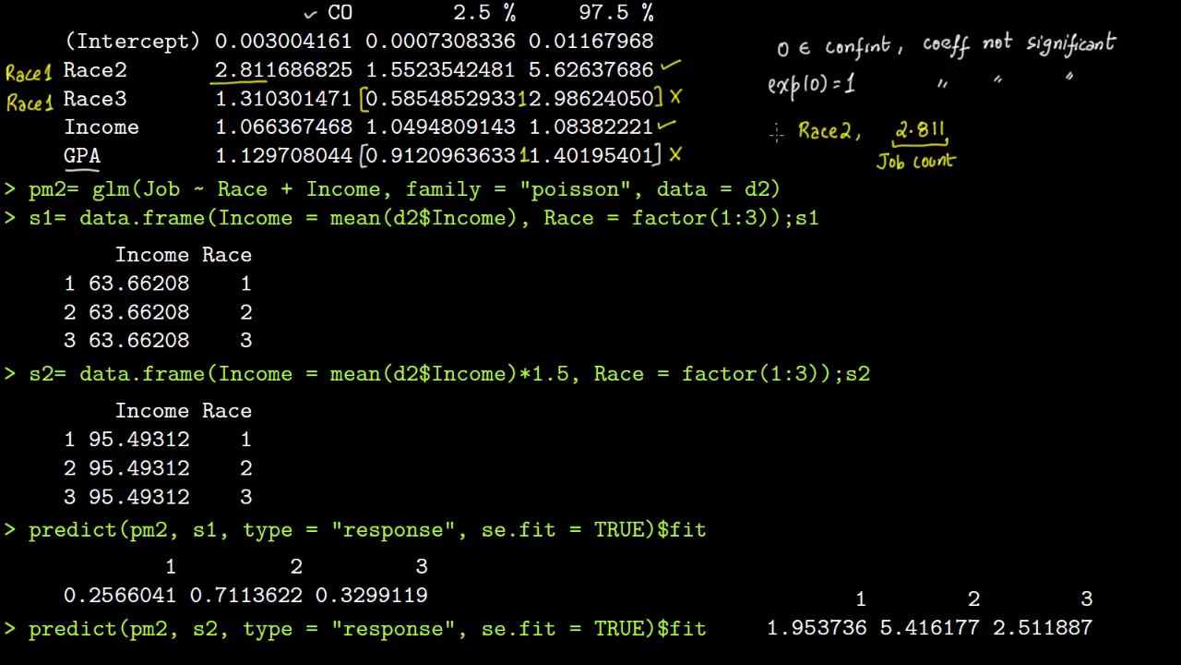
{"action": "mouse_move", "coordinate": [895, 117]}
{"action": "left_mouse_down"}
{"action": "mouse_move", "coordinate": [945, 114]}
{"action": "mouse_move", "coordinate": [946, 128]}
{"action": "left_mouse_up"}
Tick the Race2 estimate and Income row, and underline Income's 1.066 estimate
{"action": "mouse_move", "coordinate": [189, 66]}
{"action": "left_mouse_down"}
{"action": "mouse_move", "coordinate": [195, 74]}
{"action": "mouse_move", "coordinate": [205, 59]}
{"action": "left_mouse_up"}
{"action": "left_click_drag", "start_coordinate": [29, 130], "coordinate": [53, 124]}
{"action": "left_click_drag", "start_coordinate": [216, 142], "coordinate": [275, 144]}
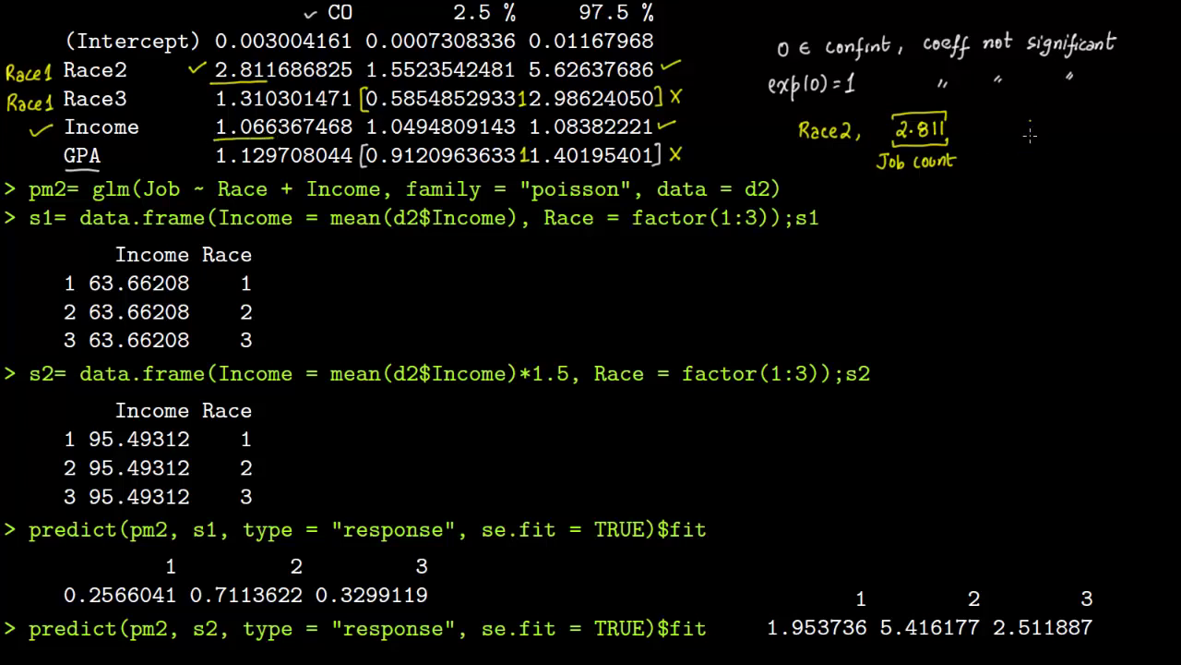
Start a note reading '1unit ↑ income' beside the boxed 2.811
{"action": "mouse_move", "coordinate": [989, 117]}
{"action": "left_mouse_down"}
{"action": "mouse_move", "coordinate": [992, 135]}
{"action": "mouse_move", "coordinate": [1032, 135]}
{"action": "left_mouse_up"}
{"action": "mouse_move", "coordinate": [1035, 111]}
{"action": "left_mouse_down"}
{"action": "mouse_move", "coordinate": [1038, 134]}
{"action": "mouse_move", "coordinate": [1041, 121]}
{"action": "left_mouse_up"}
{"action": "mouse_move", "coordinate": [1046, 123]}
{"action": "left_mouse_down"}
{"action": "mouse_move", "coordinate": [1052, 114]}
{"action": "mouse_move", "coordinate": [1053, 134]}
{"action": "mouse_move", "coordinate": [1057, 121]}
{"action": "mouse_move", "coordinate": [1121, 125]}
{"action": "left_mouse_up"}
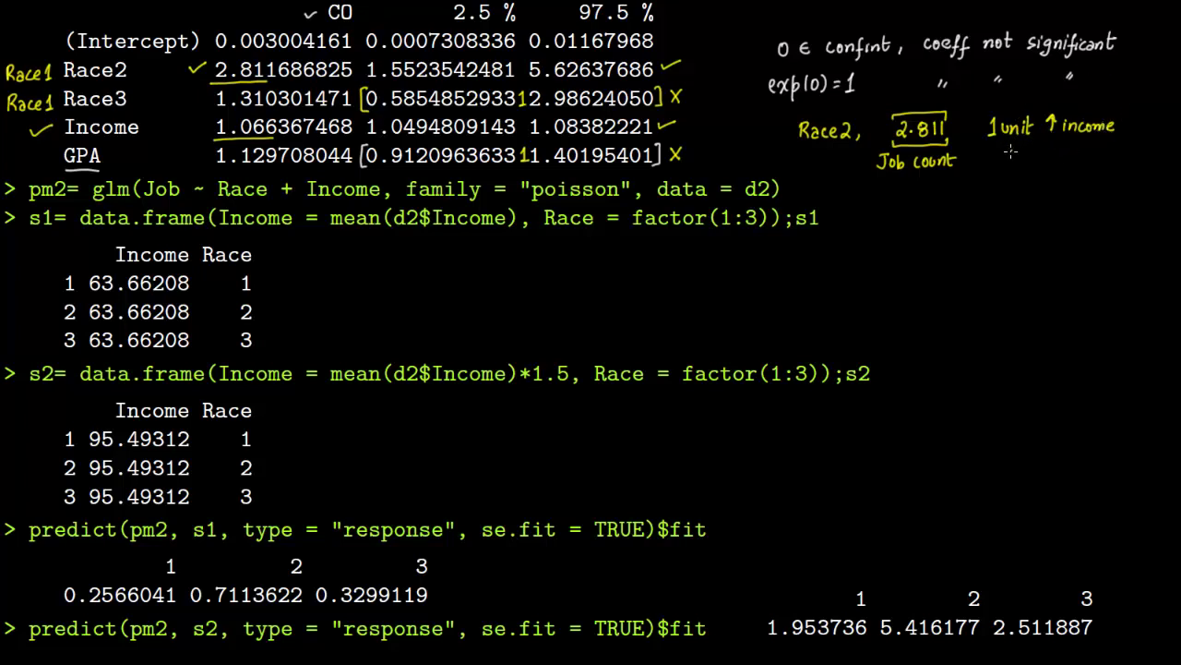
Add 'Job count 1.066' under the income note and '1000' above '1unit'
{"action": "mouse_move", "coordinate": [1010, 149]}
{"action": "left_mouse_down"}
{"action": "mouse_move", "coordinate": [1065, 157]}
{"action": "mouse_move", "coordinate": [1071, 143]}
{"action": "mouse_move", "coordinate": [1139, 155]}
{"action": "left_mouse_up"}
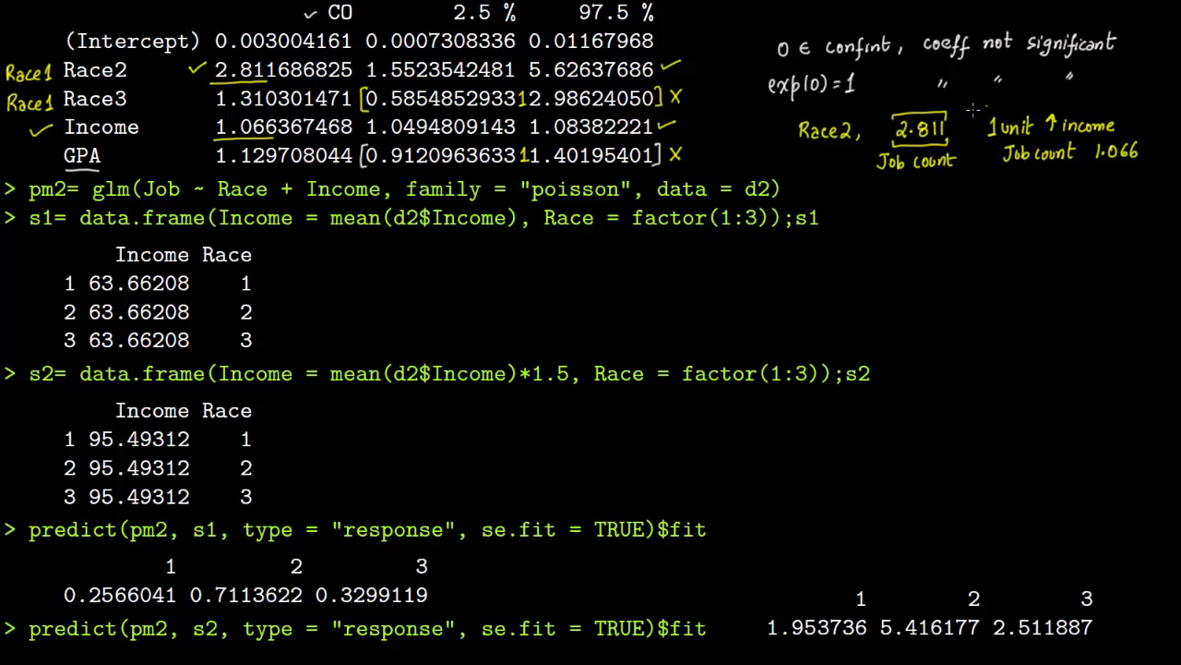
{"action": "mouse_move", "coordinate": [986, 96]}
{"action": "left_mouse_down"}
{"action": "mouse_move", "coordinate": [986, 107]}
{"action": "mouse_move", "coordinate": [1012, 99]}
{"action": "left_mouse_up"}
Tick GPA, underline pm2, Job and Income, and circle Race in the glm formula
{"action": "left_click_drag", "start_coordinate": [43, 154], "coordinate": [64, 146]}
{"action": "left_click_drag", "start_coordinate": [22, 199], "coordinate": [72, 197]}
{"action": "left_click_drag", "start_coordinate": [144, 200], "coordinate": [182, 199]}
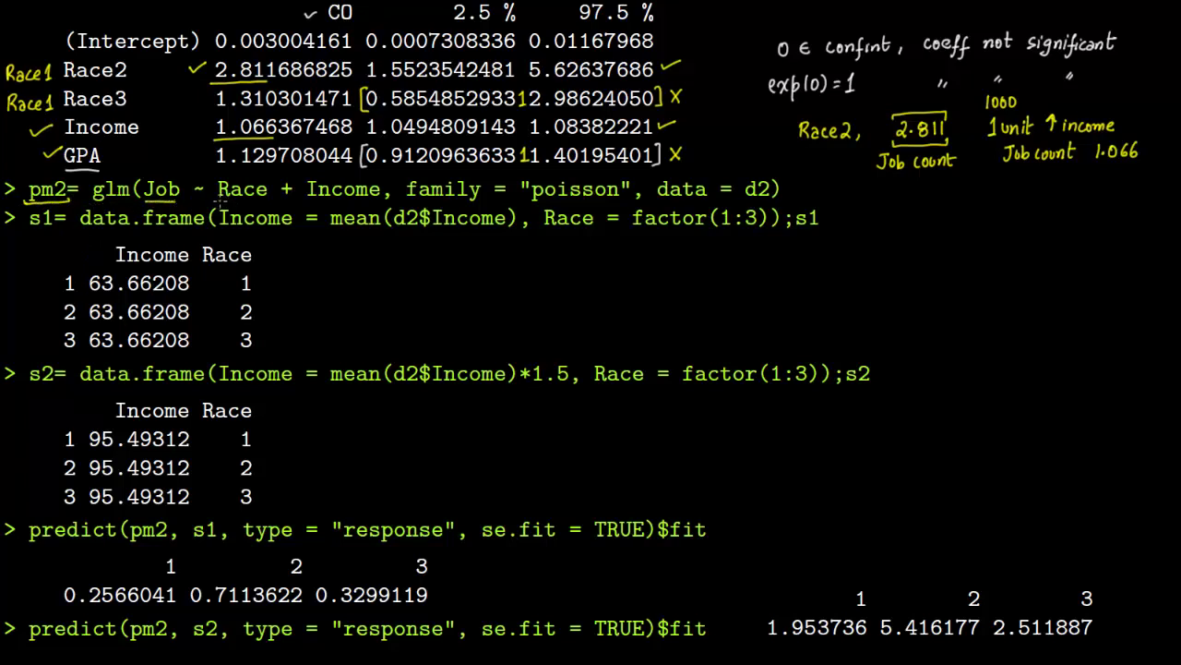
{"action": "mouse_move", "coordinate": [219, 196]}
{"action": "left_mouse_down"}
{"action": "mouse_move", "coordinate": [247, 202]}
{"action": "mouse_move", "coordinate": [258, 170]}
{"action": "mouse_move", "coordinate": [211, 189]}
{"action": "mouse_move", "coordinate": [226, 199]}
{"action": "left_mouse_up"}
{"action": "left_click_drag", "start_coordinate": [308, 199], "coordinate": [383, 198]}
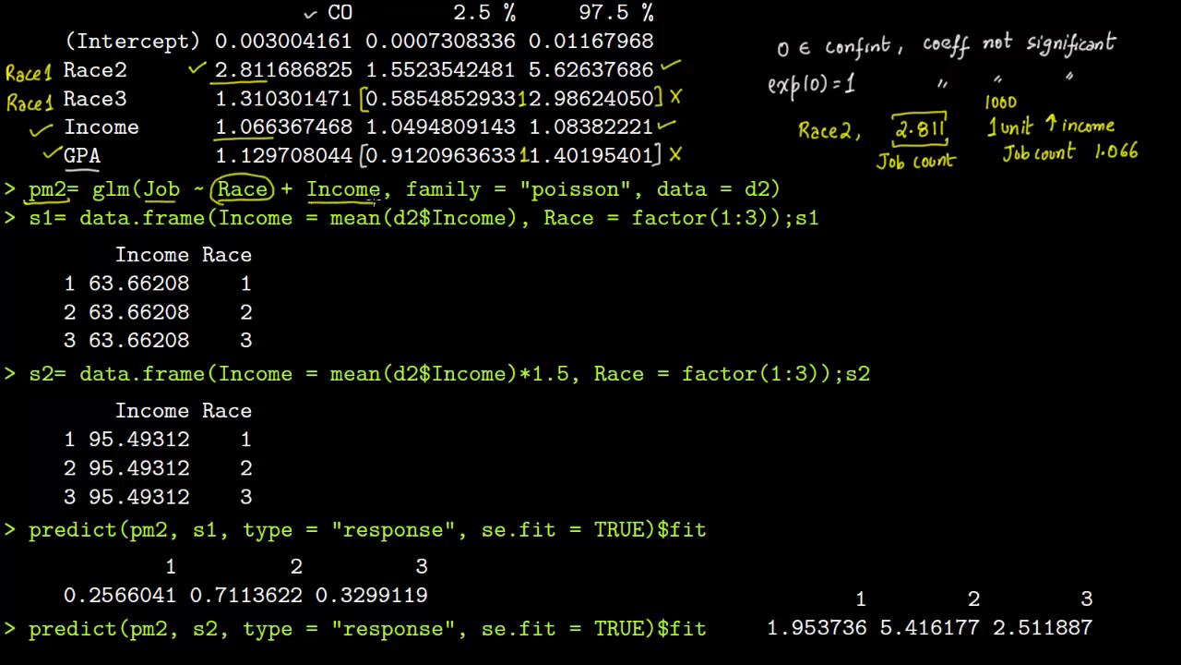